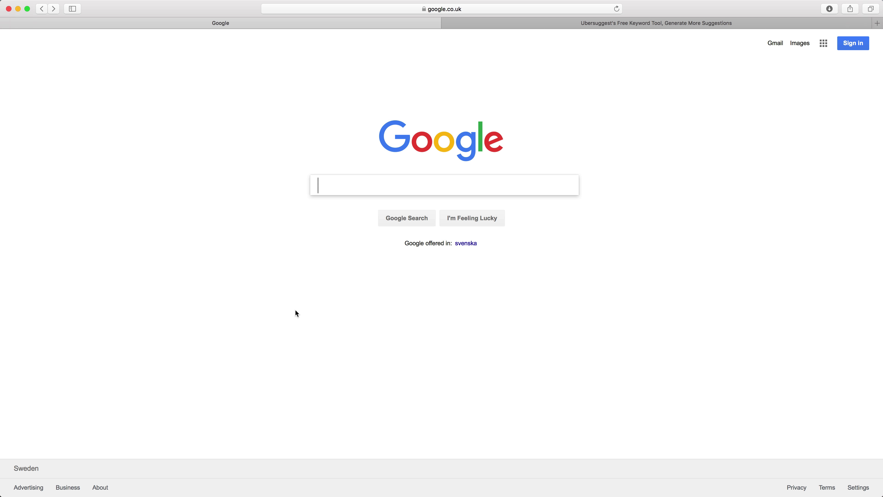
Step: Search Google for "rapidweaver", step through the suggested queries, and run the "rapidweaver addons" suggestion
text(rapidweaver)
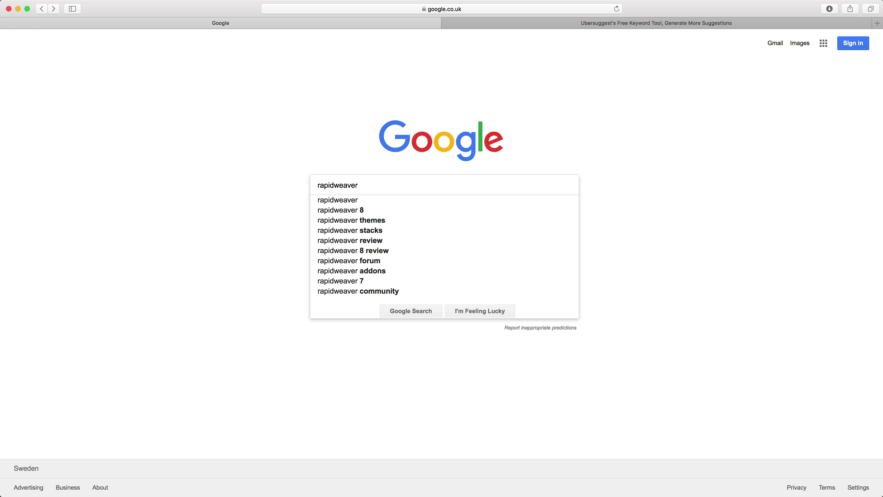
key(Down)
key(Down)
key(Down)
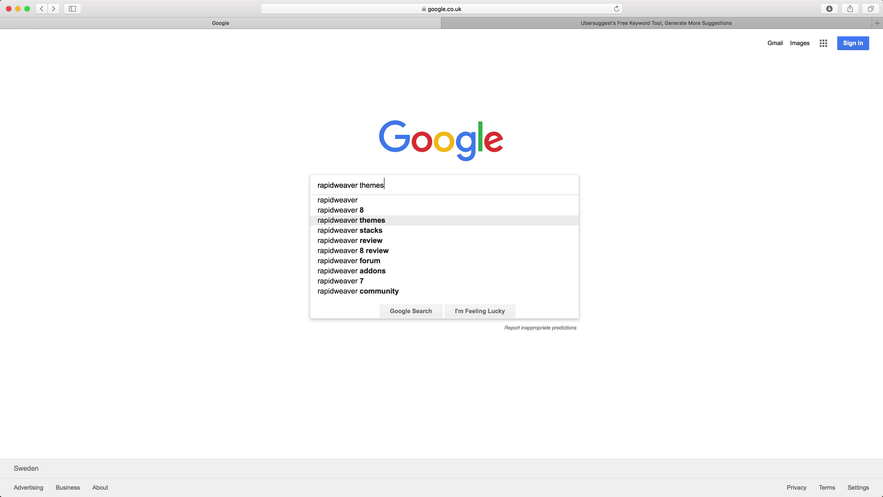
key(Down)
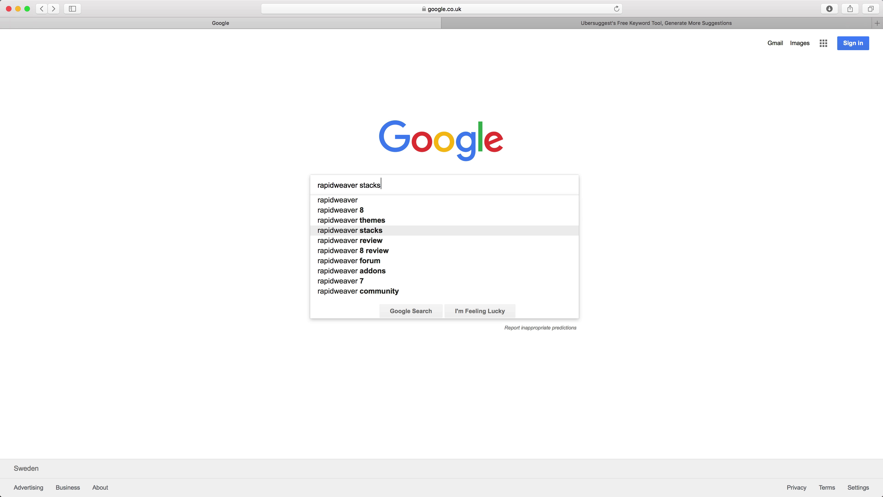
key(Down)
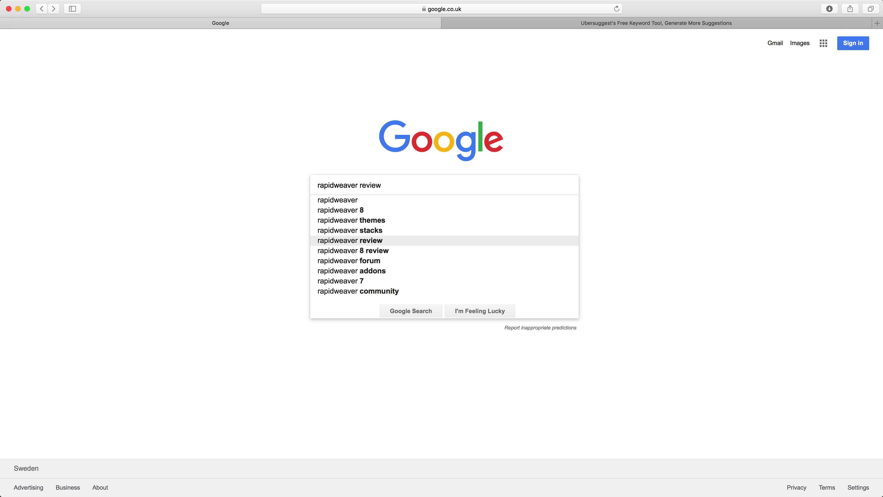
key(Down)
key(Down)
key(Down)
key(Return)
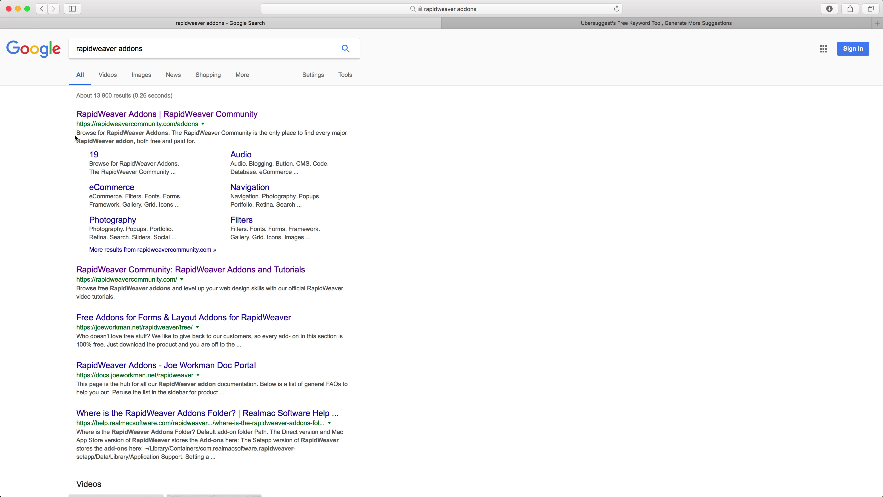
Step: Review the "rapidweaver addons" results, highlighting the first result's description and the related searches heading at the page end
drag(74, 134, 197, 138)
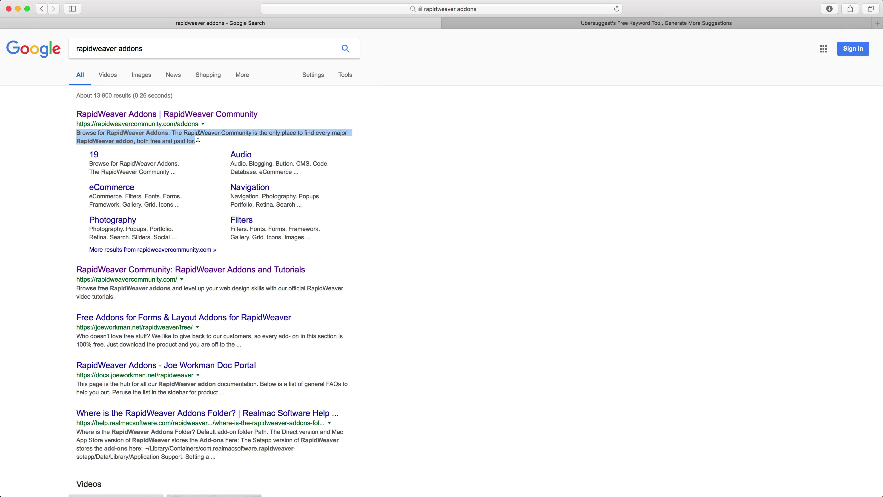
scroll(142, 122, down, 1)
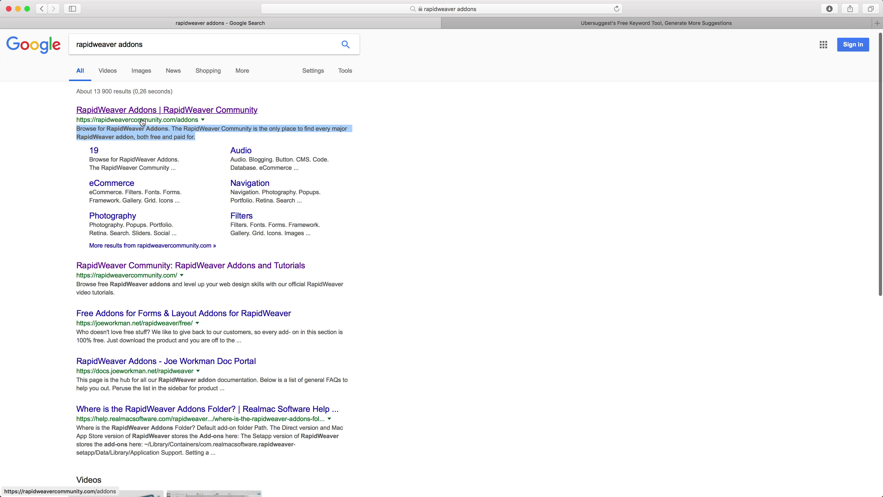
scroll(143, 122, down, 5)
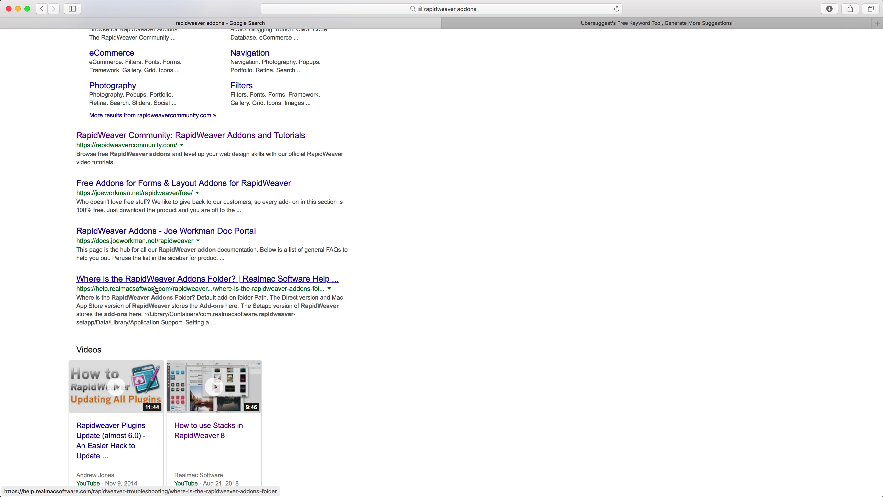
scroll(156, 290, down, 10)
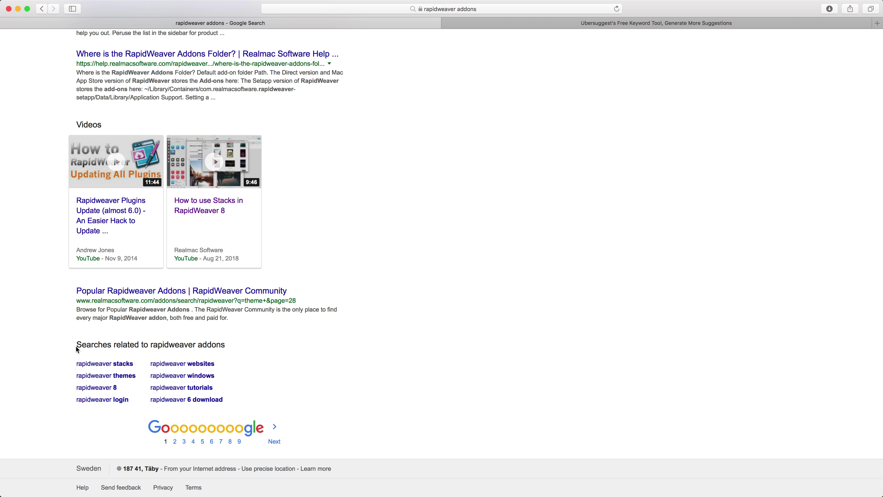
drag(77, 345, 116, 363)
click(230, 347)
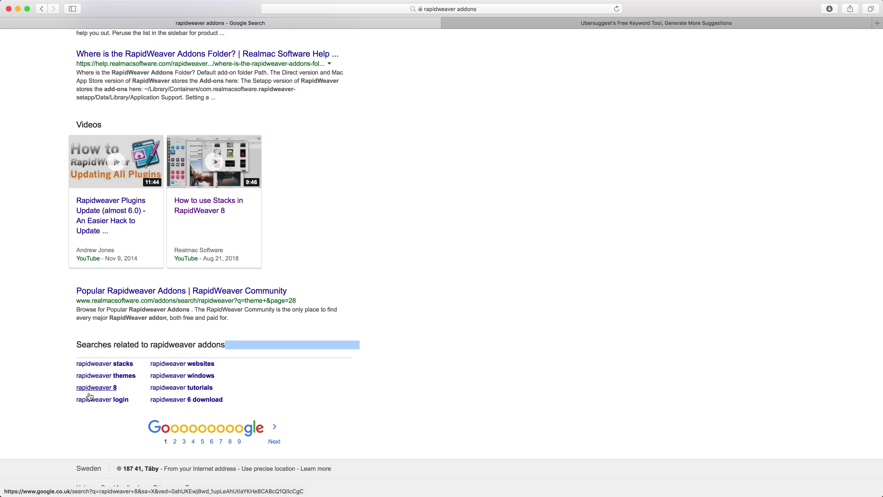
drag(150, 345, 222, 345)
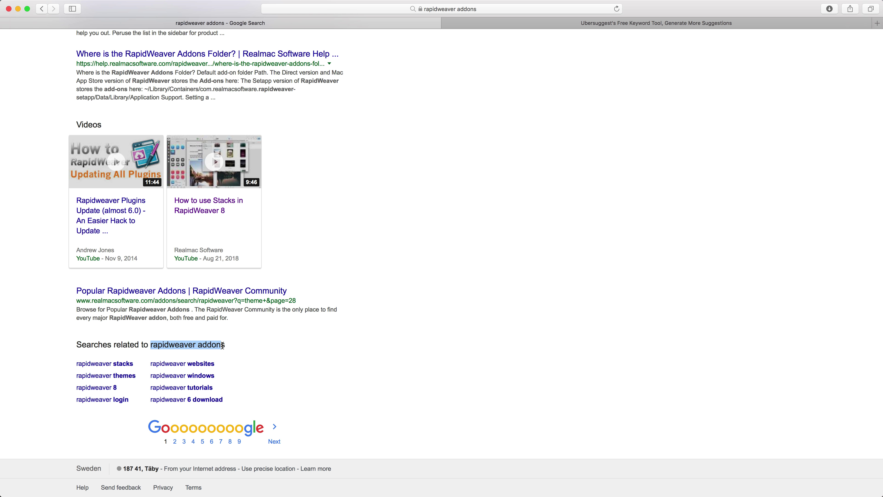
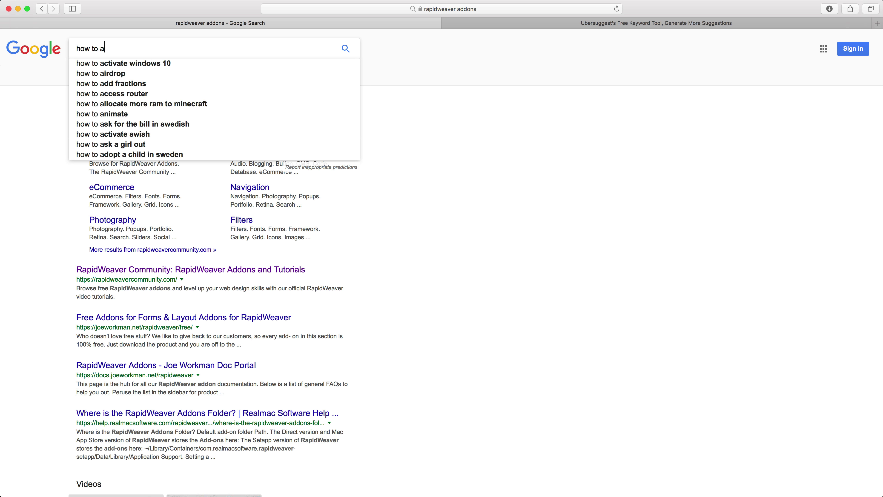
Step: Search Google for "how to add https to rapidweaver"
text(ps )
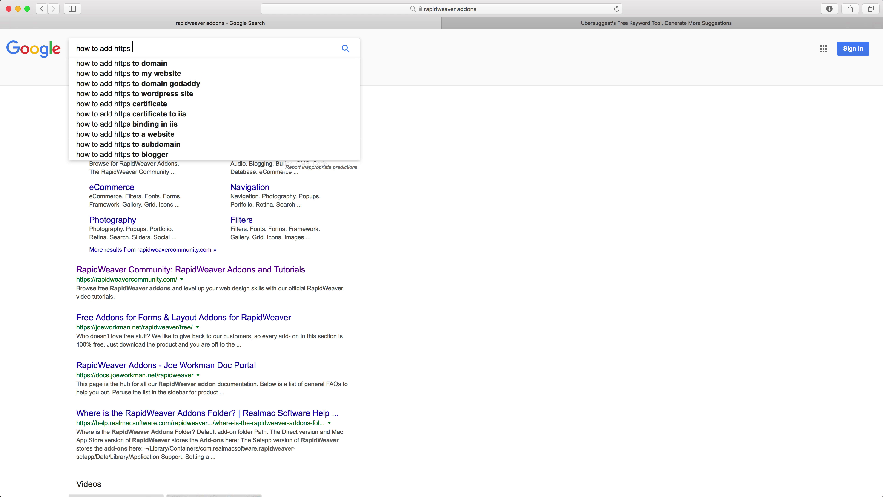
text(to)
key(BackSpace)
key(BackSpace)
key(BackSpace)
text(to rapidweaver)
key(Return)
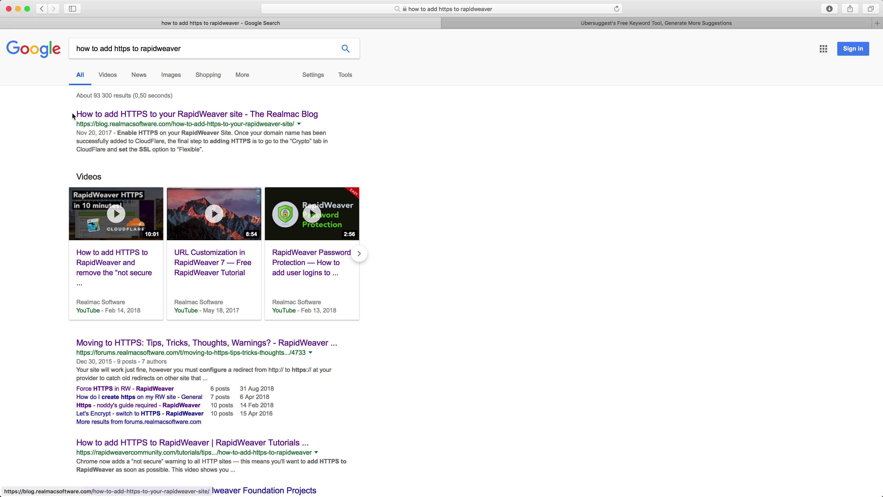
Step: Highlight the title and description of the Realmac Blog result on adding HTTPS to a RapidWeaver site
drag(75, 118, 341, 112)
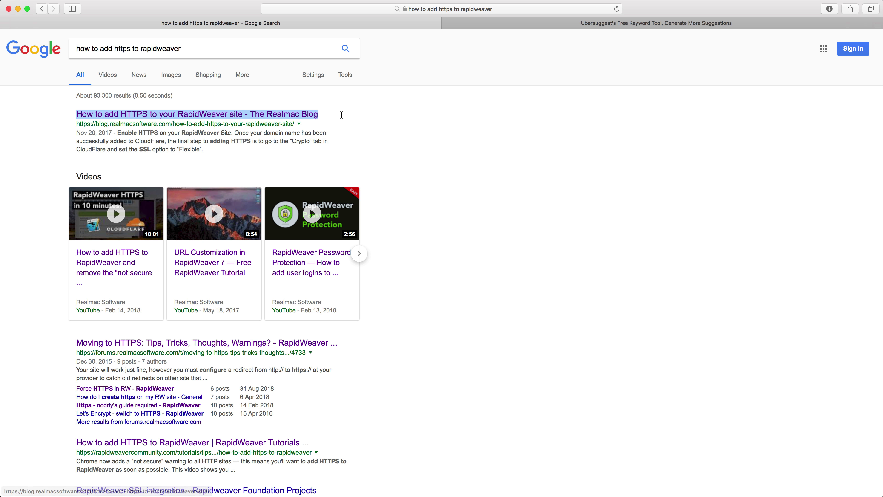
click(341, 114)
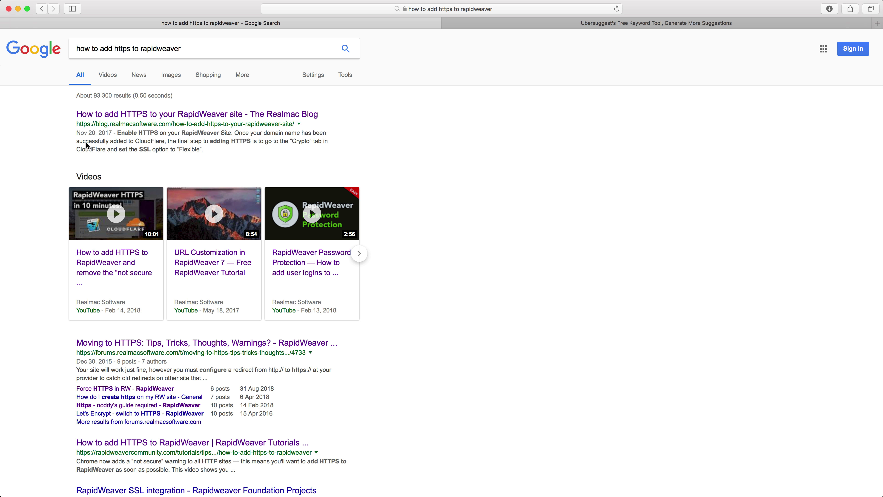
scroll(191, 135, up, 1)
drag(71, 115, 243, 117)
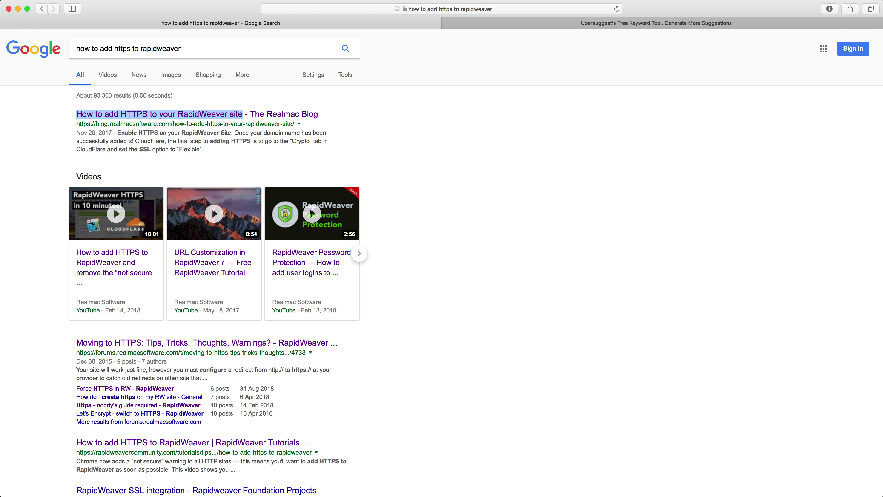
click(122, 134)
drag(122, 135, 201, 148)
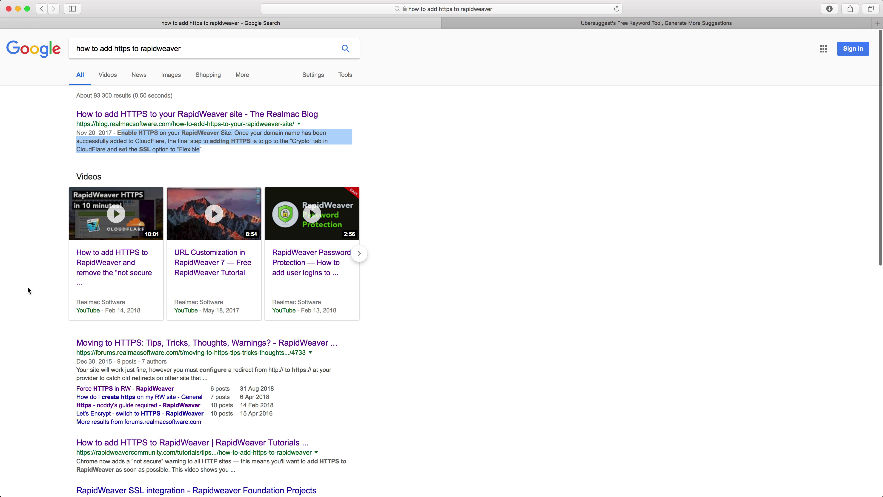
Step: Highlight the "Moving to HTTPS" forum result's description and the title of the RapidWeaver Tutorials result on adding HTTPS
scroll(27, 290, down, 5)
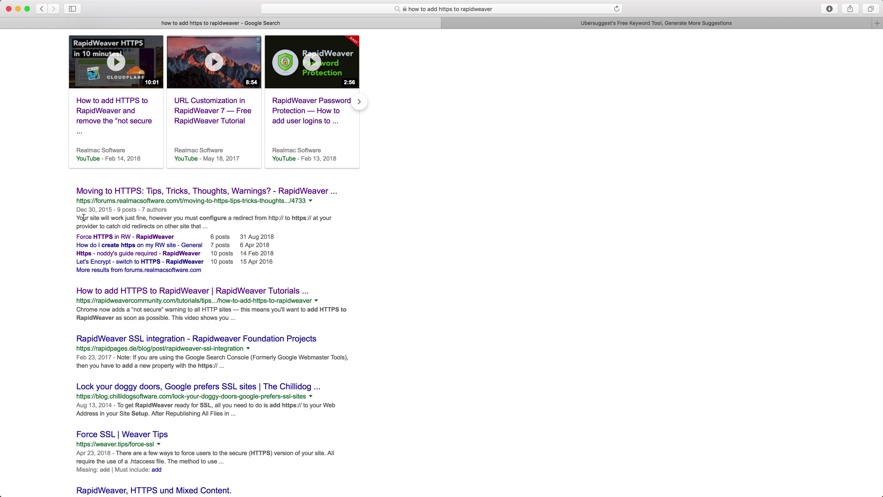
drag(77, 218, 201, 228)
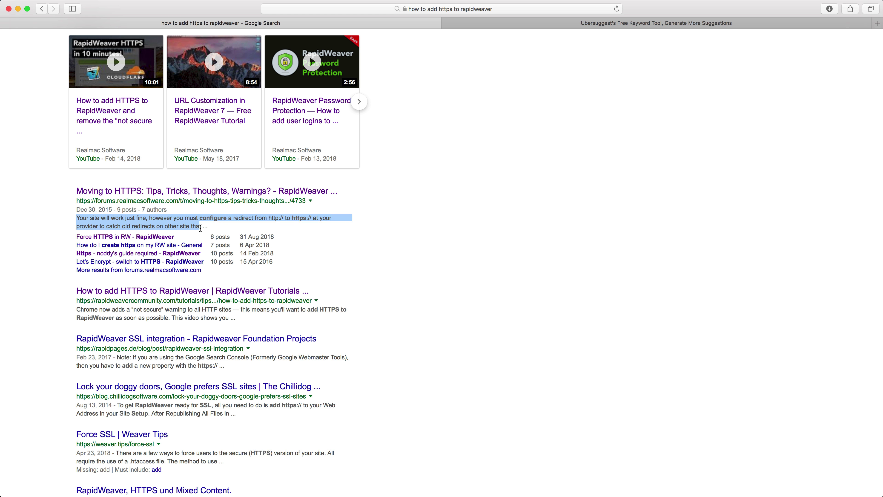
click(66, 285)
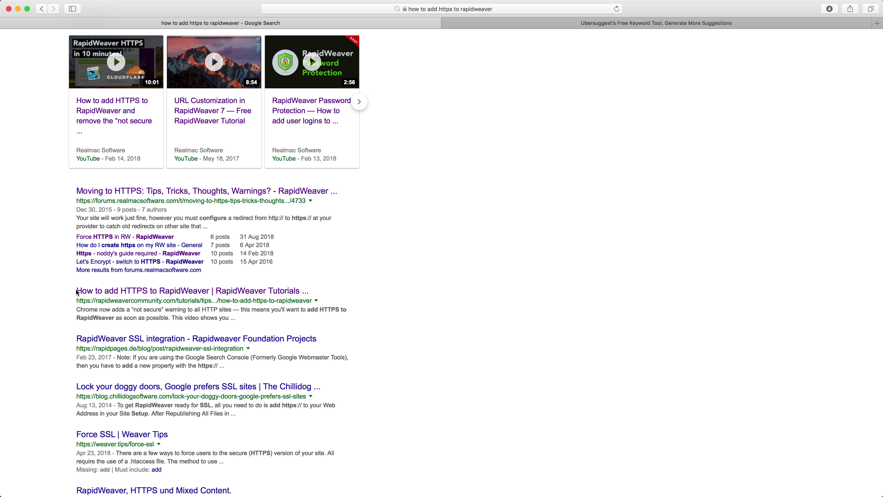
drag(76, 292, 169, 293)
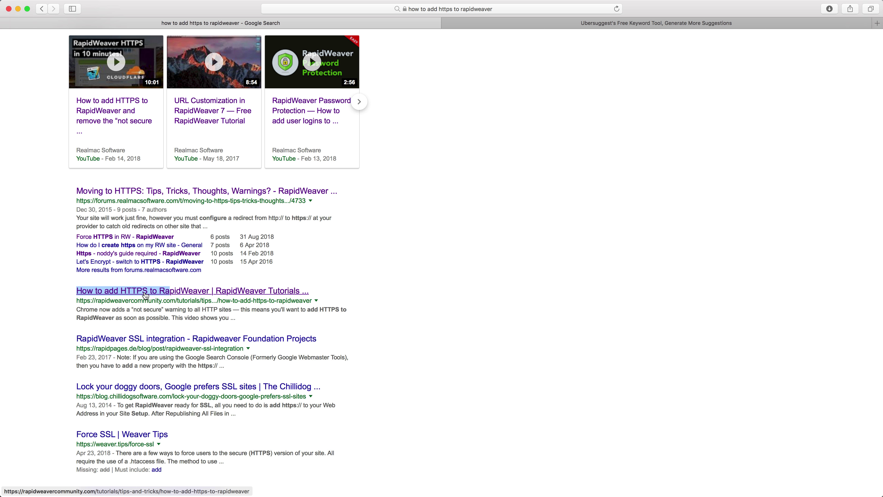
Step: Examine the related searches for "how to add https to rapidweaver" at the end of the results page
scroll(146, 295, down, 10)
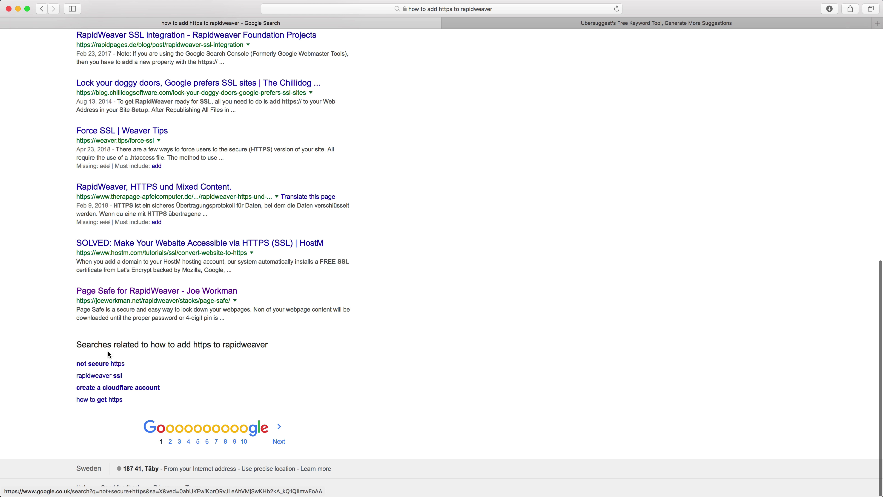
drag(269, 346, 176, 348)
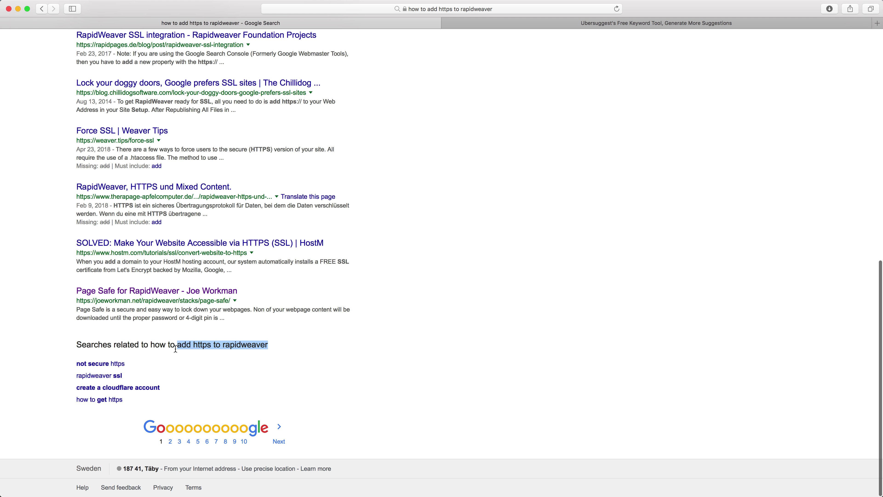
click(142, 348)
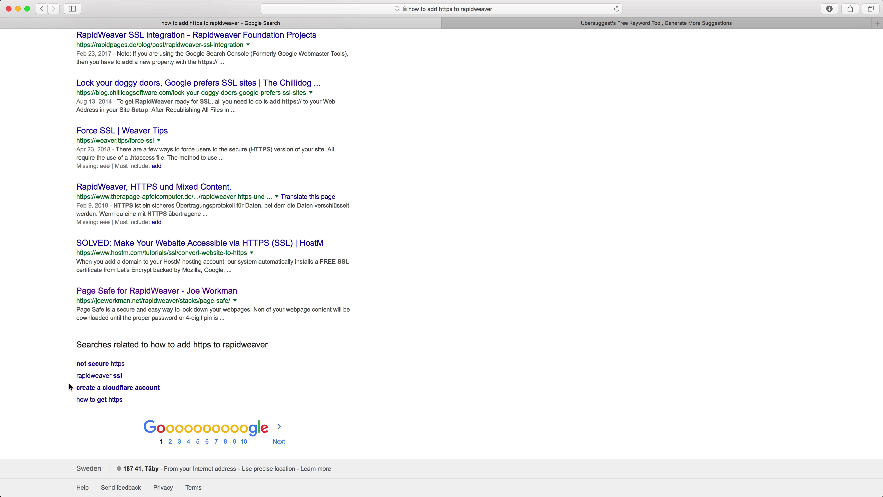
drag(144, 397, 105, 388)
click(49, 391)
scroll(49, 391, up, 20)
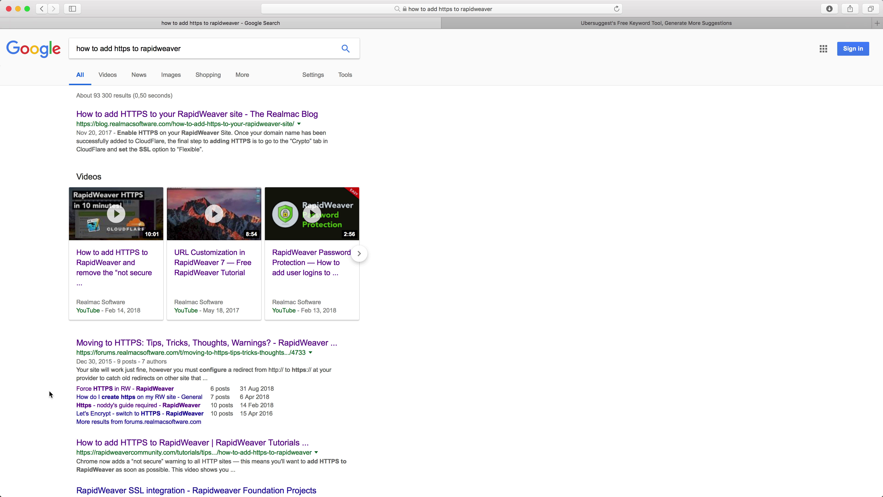
Step: Search Google for "rapidweaver meta tags 2018" and open the "Which Meta Tags Matter for SEO in 2018" result
triple_click(150, 52)
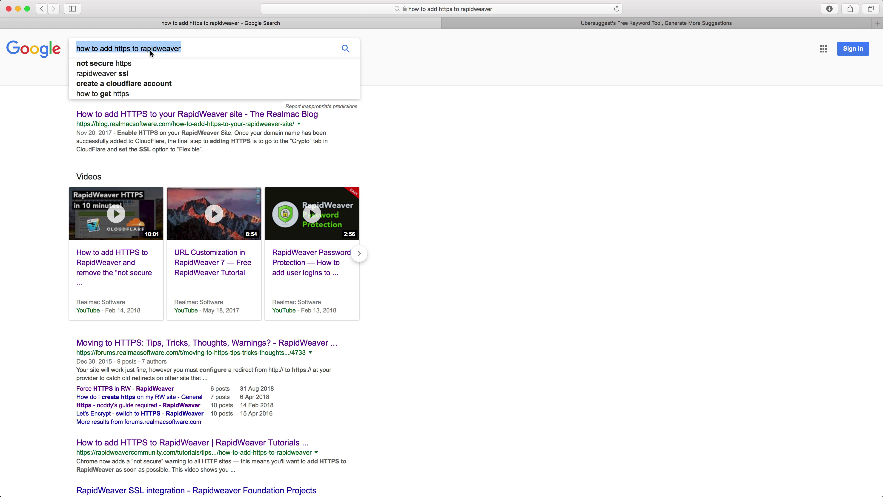
text(rapi)
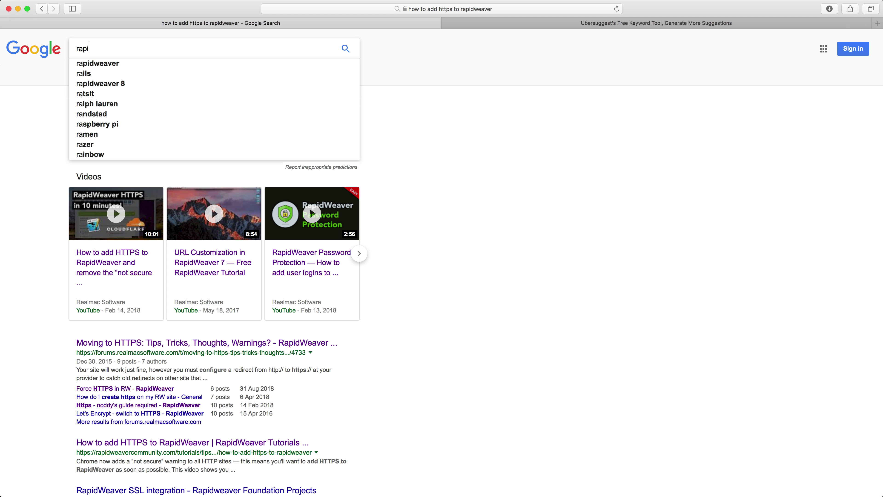
text(dweaver meta tags)
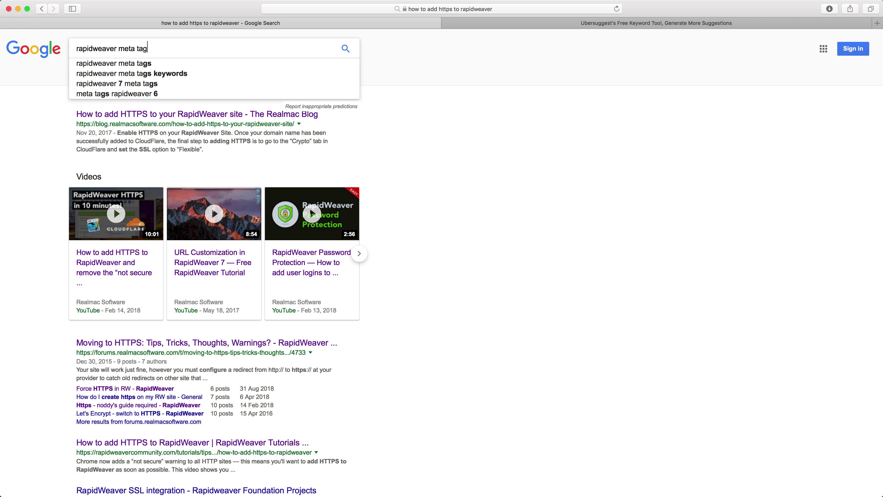
text(18)
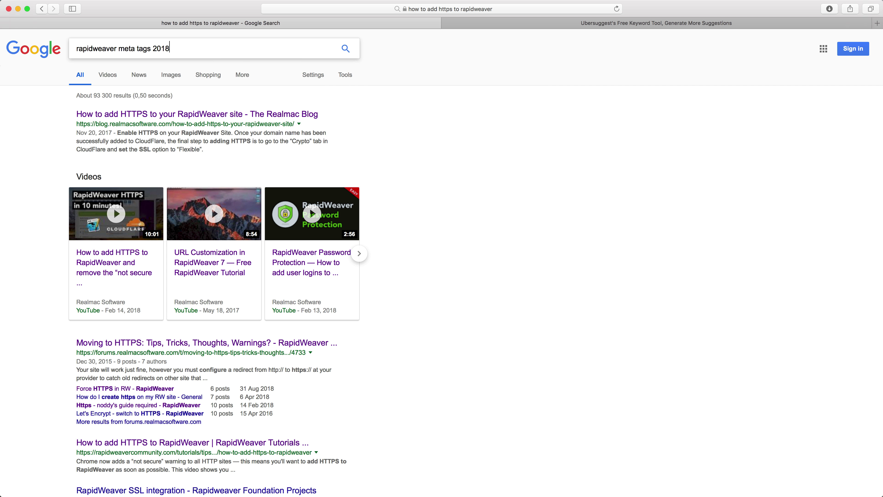
key(Return)
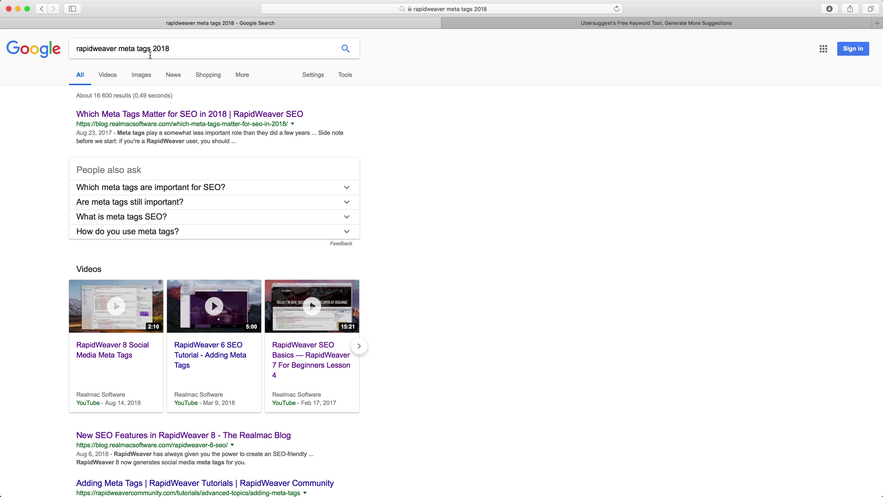
click(112, 117)
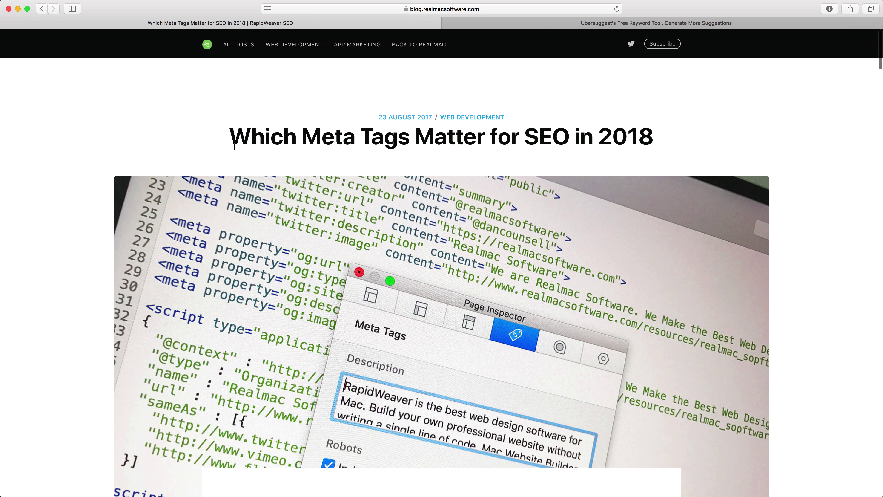
Step: Highlight the article's full title, followed by its "Meta Tags" keyword and the year "2018"
drag(234, 147, 656, 145)
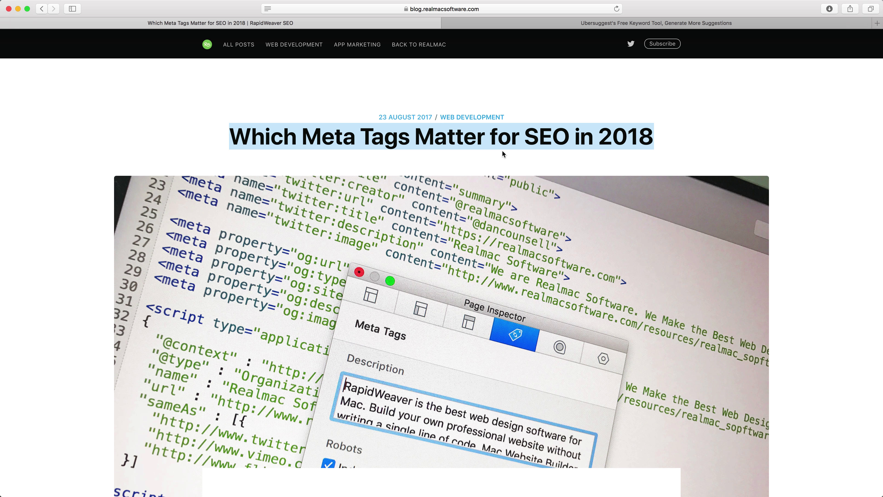
click(333, 137)
drag(302, 138, 373, 139)
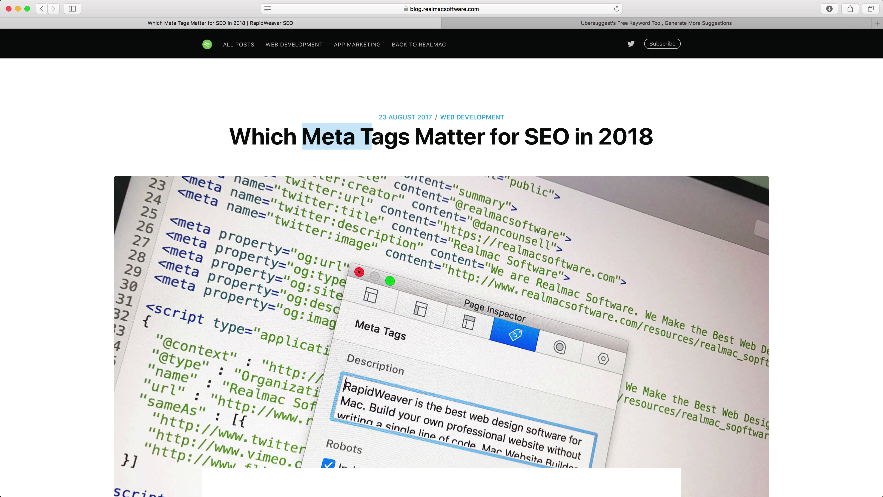
drag(599, 136, 681, 134)
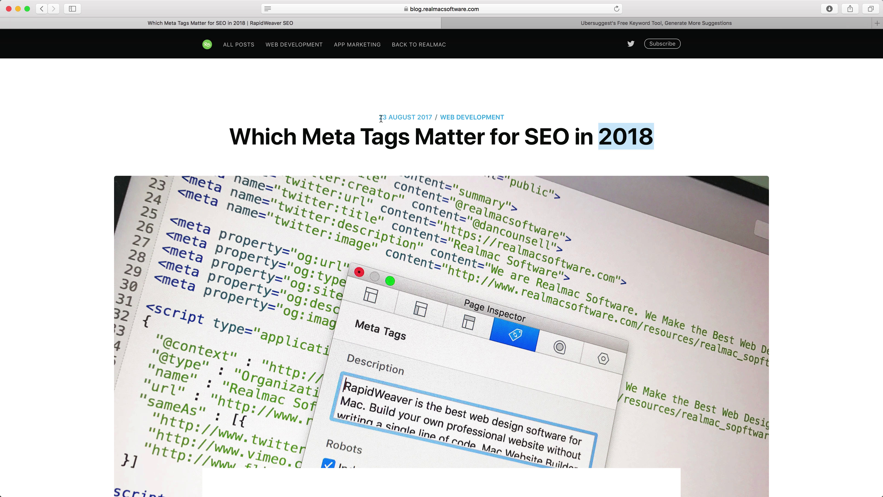
Step: Highlight the year in the meta tags article's publication date and close the article
double_click(418, 118)
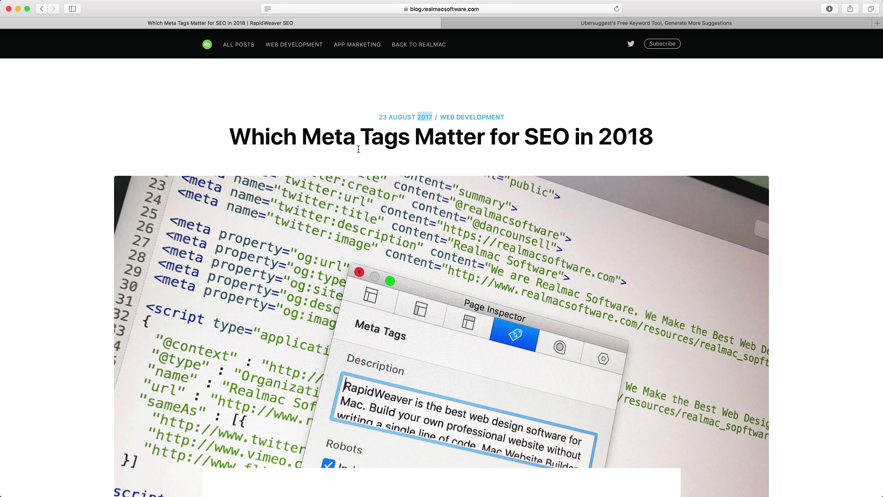
click(379, 121)
drag(432, 117, 423, 118)
click(5, 23)
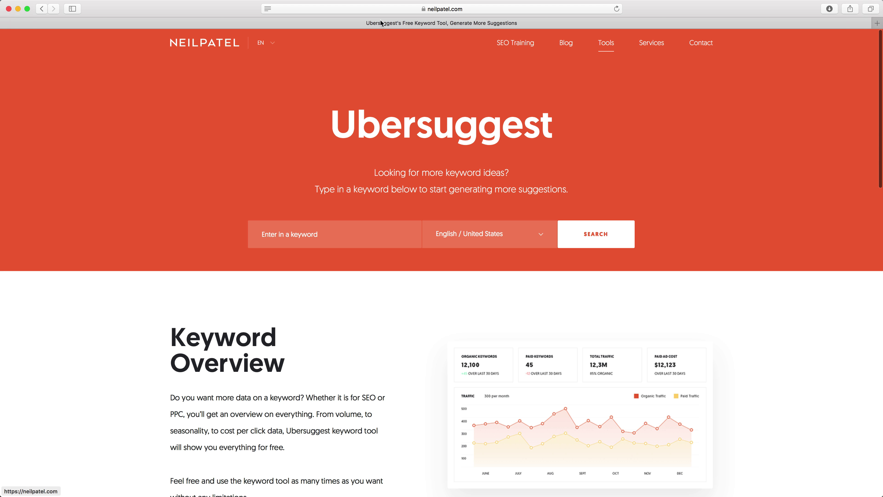
Step: Highlight the "ubersuggest/" part of the Ubersuggest page's web address
click(419, 9)
click(325, 9)
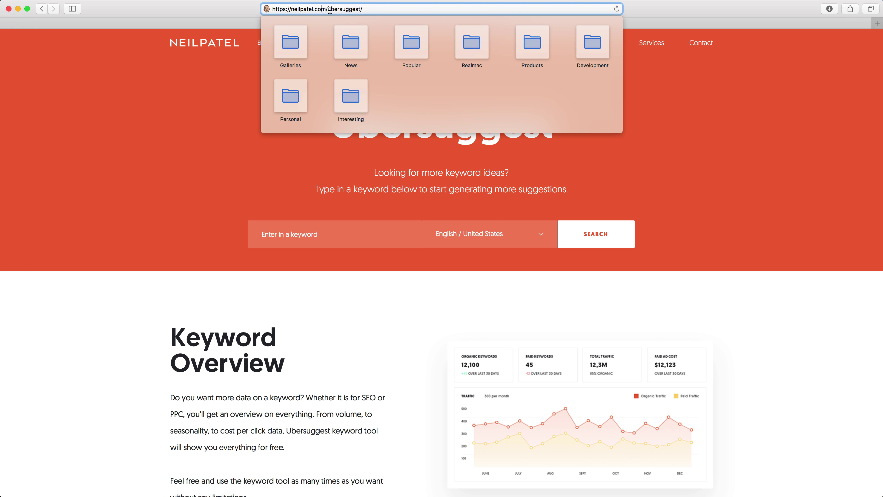
drag(330, 10, 363, 10)
click(183, 113)
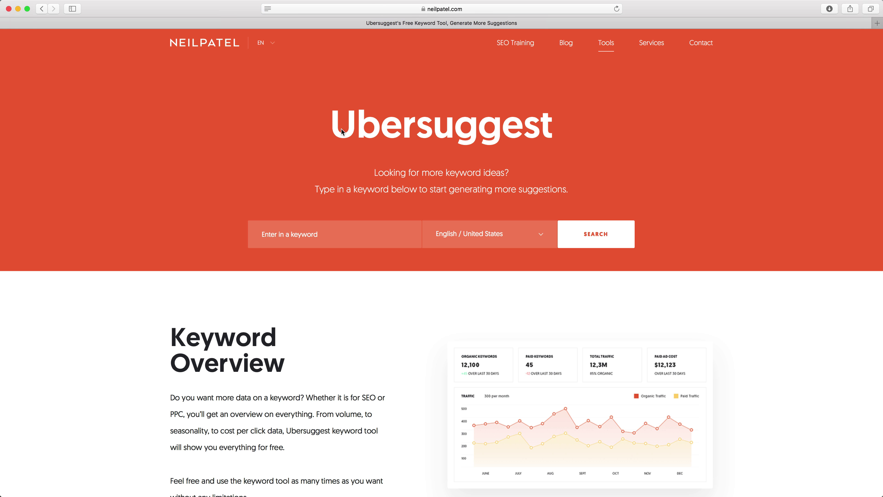
Step: Look up the keyword "rapidweaver" in Ubersuggest for English / United States
mouse_move(605, 46)
click(332, 237)
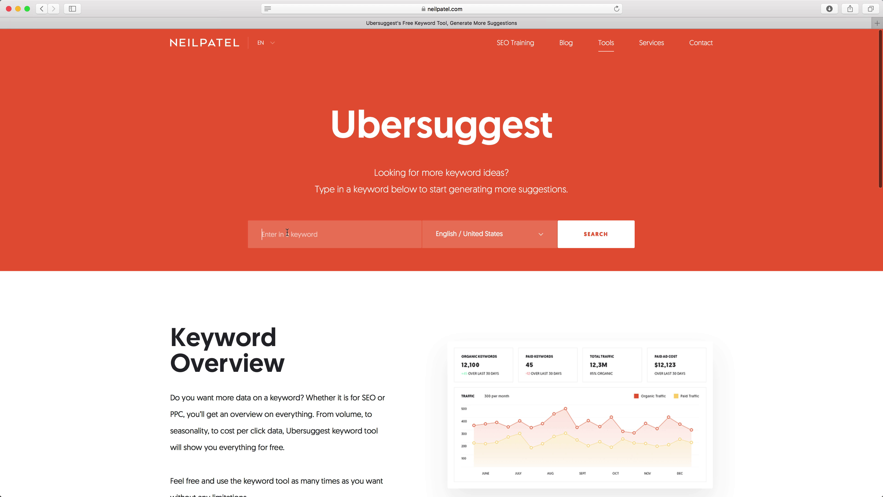
click(482, 240)
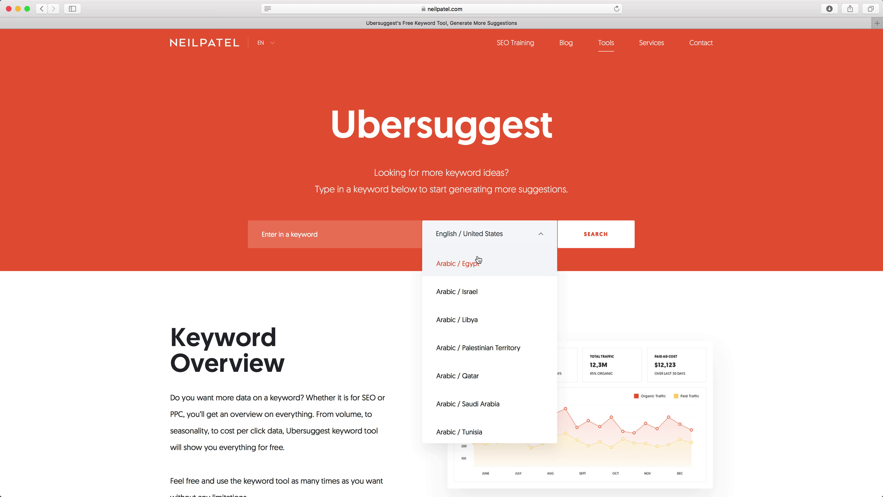
click(406, 350)
click(323, 230)
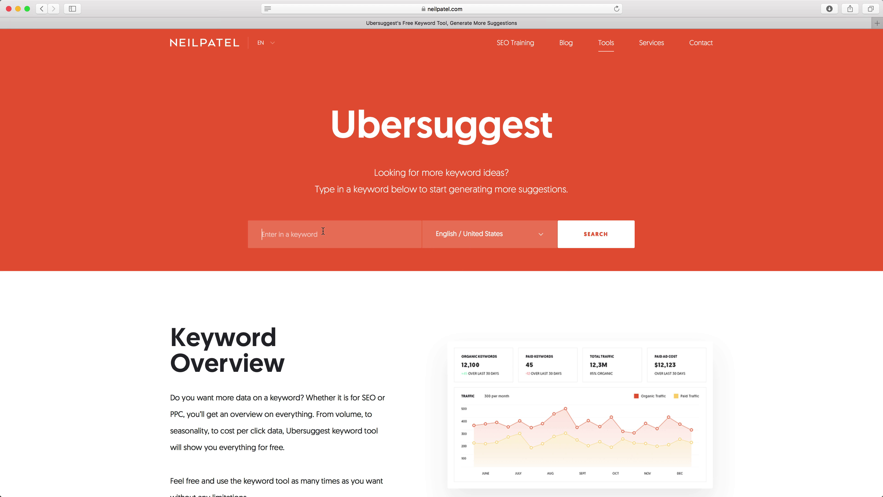
text(rapidweaver)
click(597, 231)
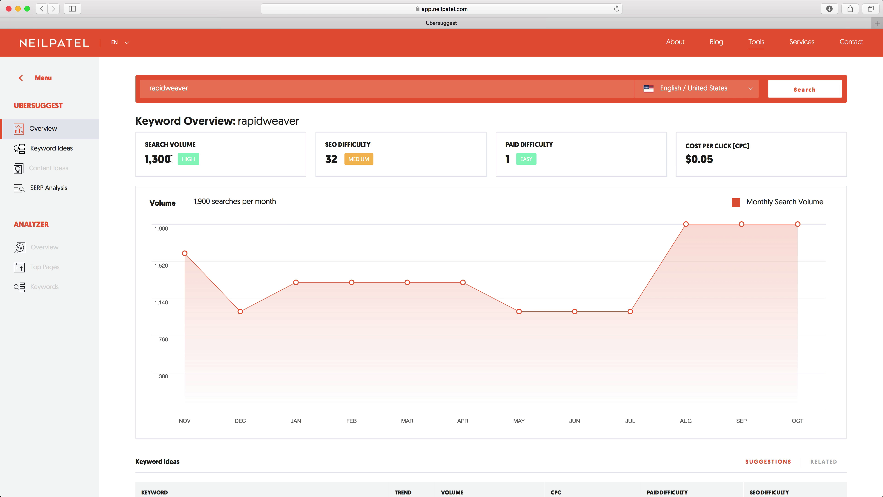
Step: Examine the search volume rating, monthly volume chart and keyword ideas in the overview for "rapidweaver"
double_click(189, 159)
mouse_move(685, 225)
scroll(627, 263, down, 5)
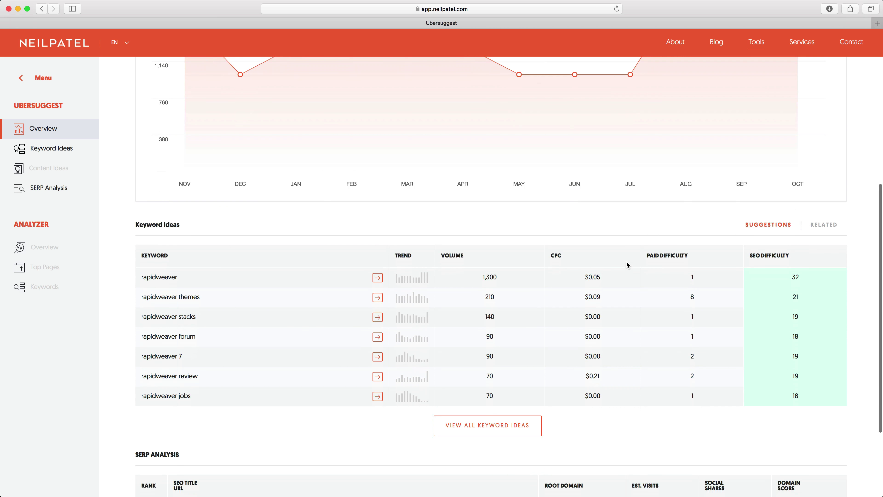
scroll(627, 265, down, 1)
scroll(628, 265, up, 4)
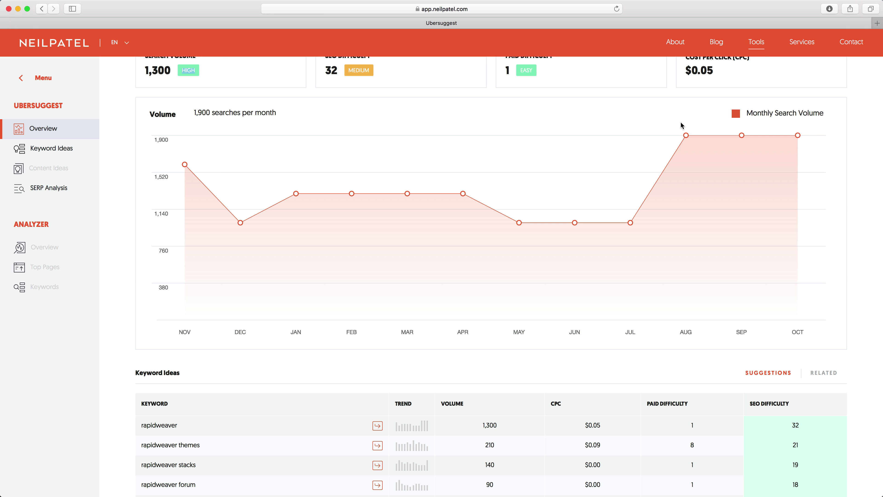
scroll(487, 239, down, 5)
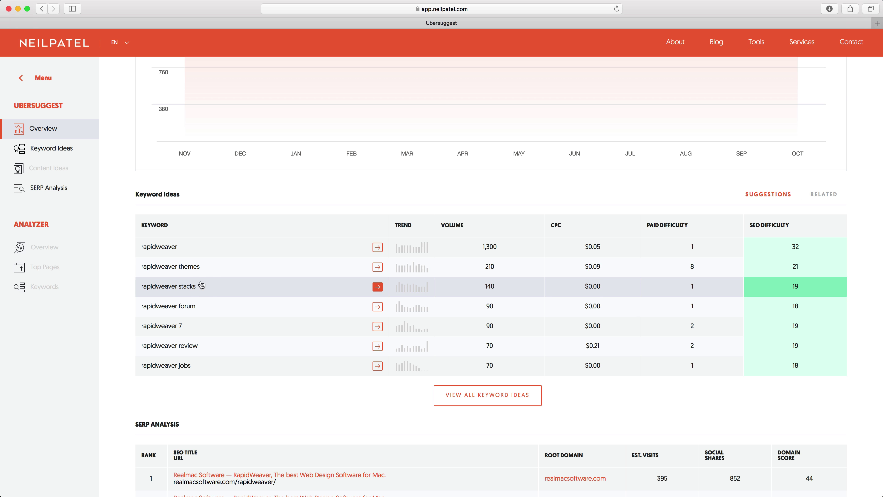
Step: Open the keyword details for "rapidweaver themes" and briefly visit the nickcatesdesign.com result from its Google SERP list
click(376, 267)
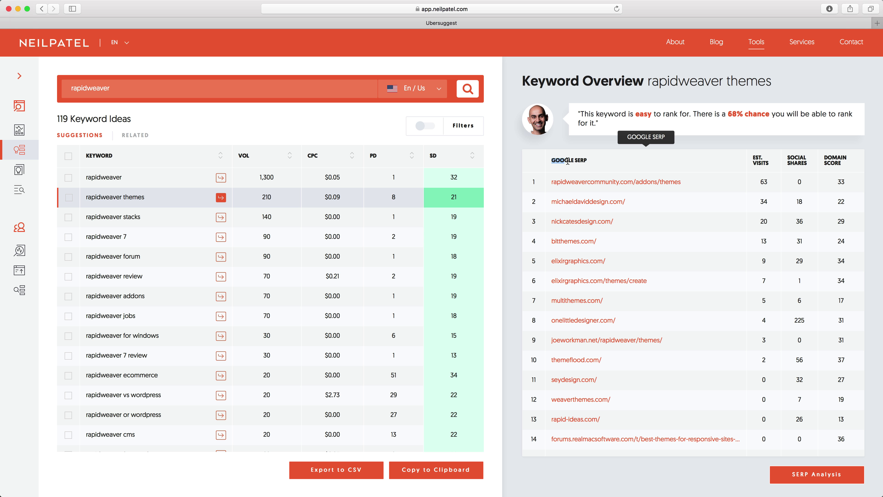
drag(575, 161, 586, 161)
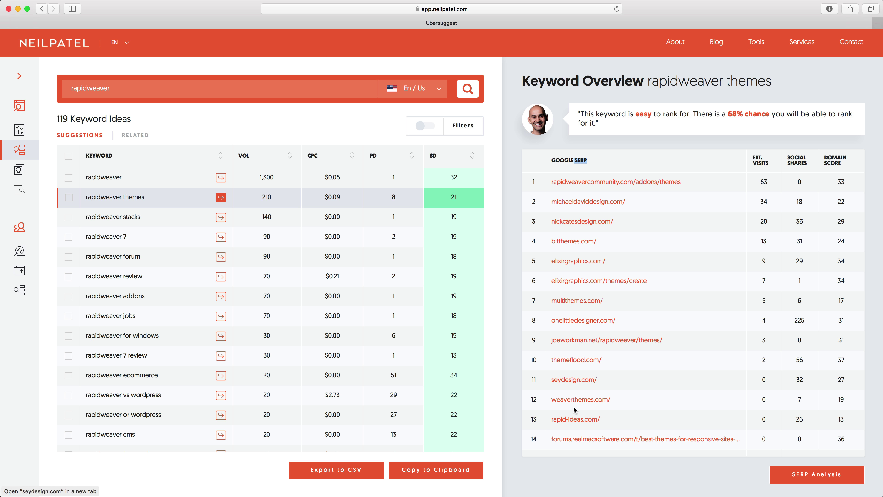
click(556, 219)
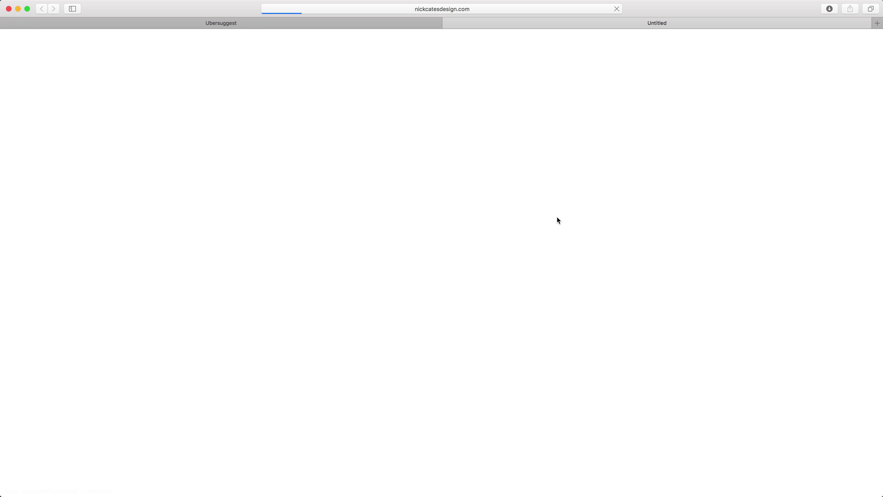
click(446, 23)
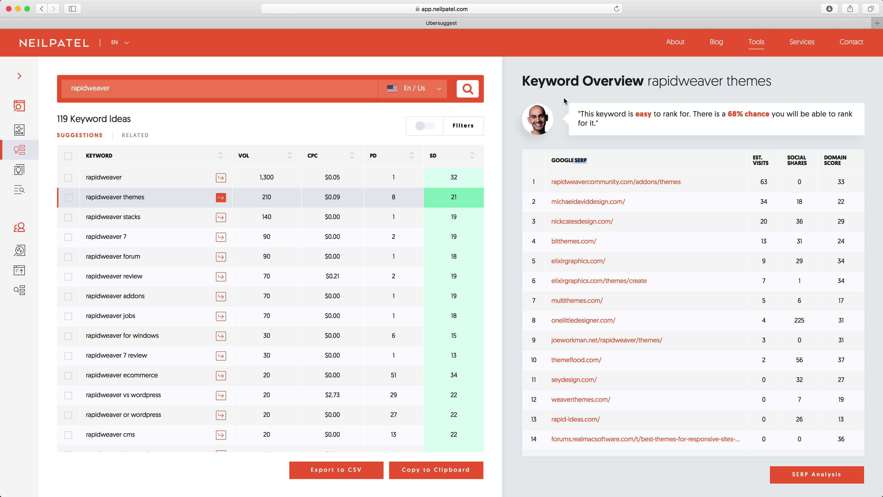
Step: Highlight the "Overview" heading and the ranking-chance sentence for "rapidweaver themes"
double_click(594, 78)
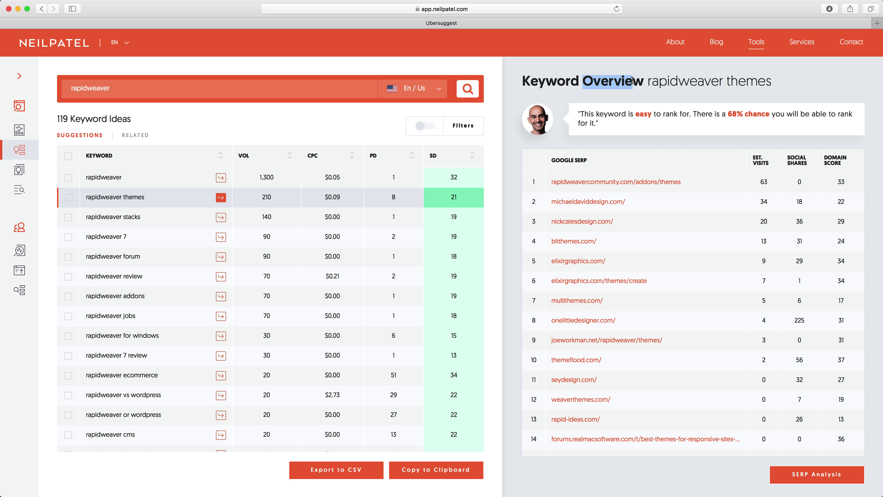
click(561, 106)
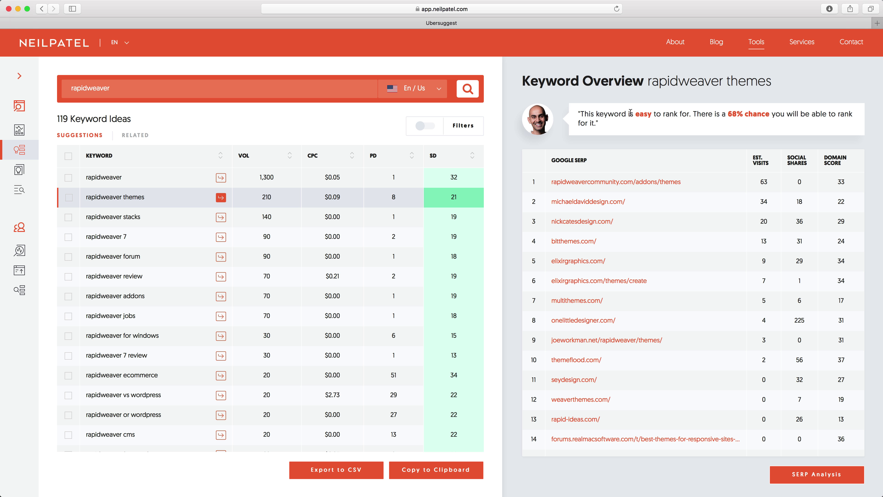
drag(630, 113, 769, 114)
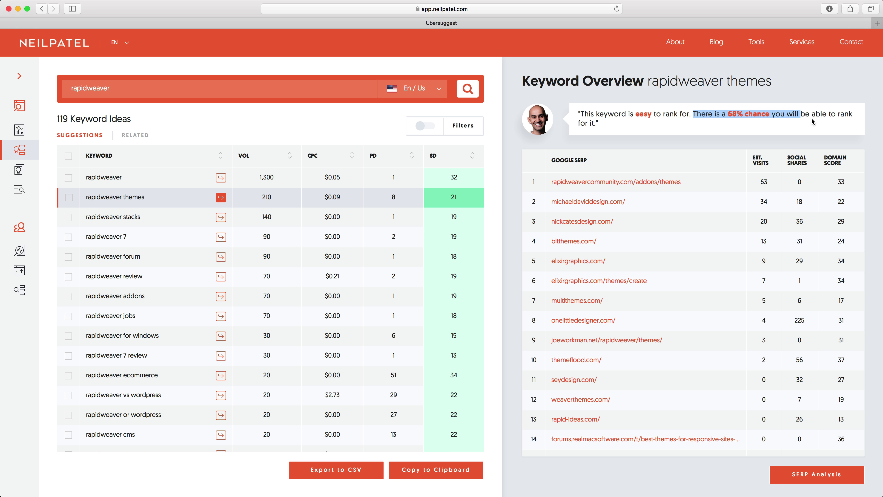
click(785, 121)
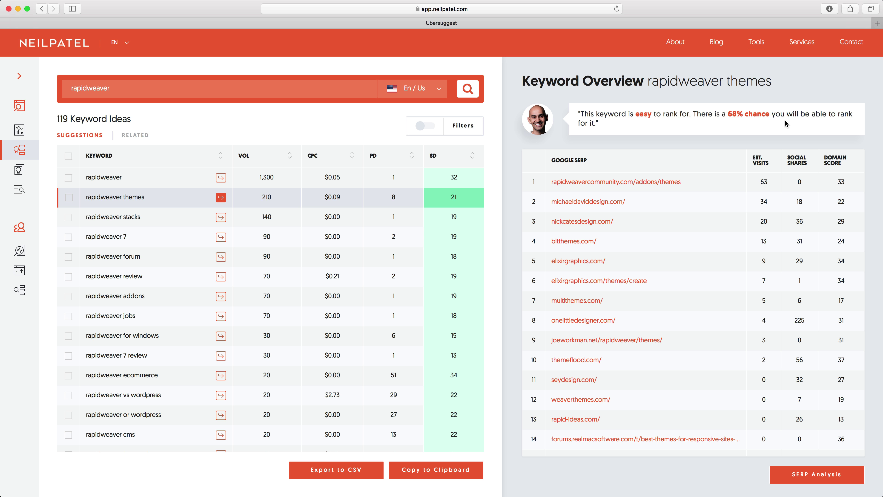
Step: Open the SERP analysis for "rapidweaver" and highlight the first-ranked result's URL and estimated visits
click(19, 76)
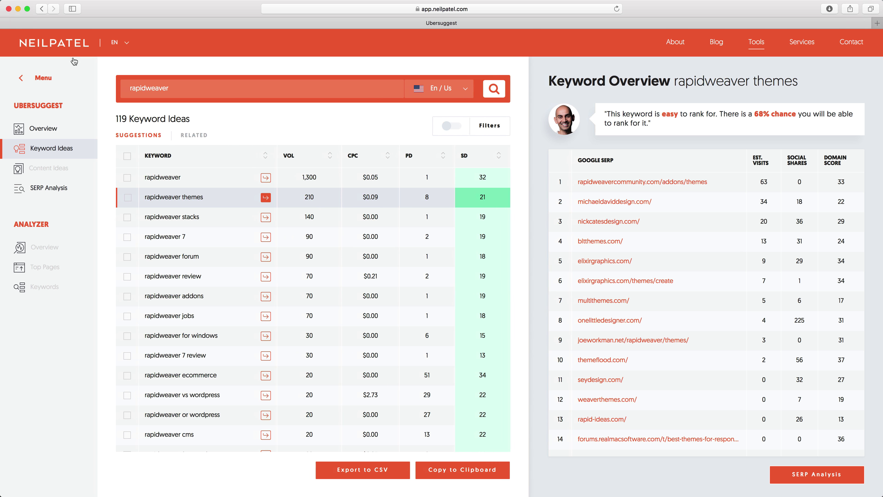
click(38, 193)
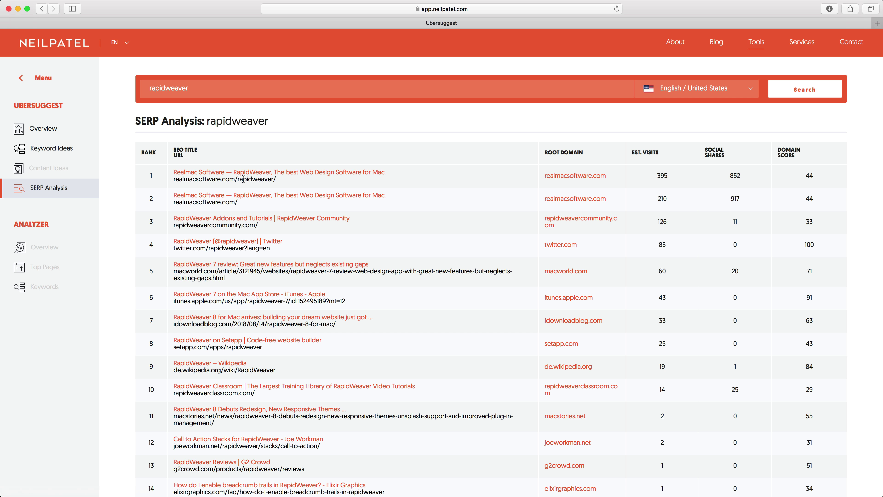
drag(244, 179, 267, 178)
double_click(662, 175)
Step: Browse the keyword ideas, view the ranking data for "rapidweaver vs wordpress", and return to the "rapidweaver" keyword overview
click(46, 151)
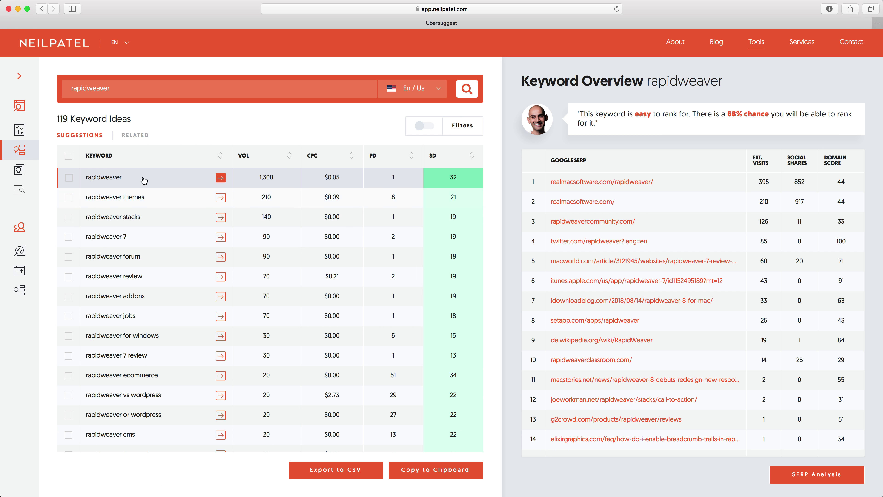
scroll(176, 355, down, 10)
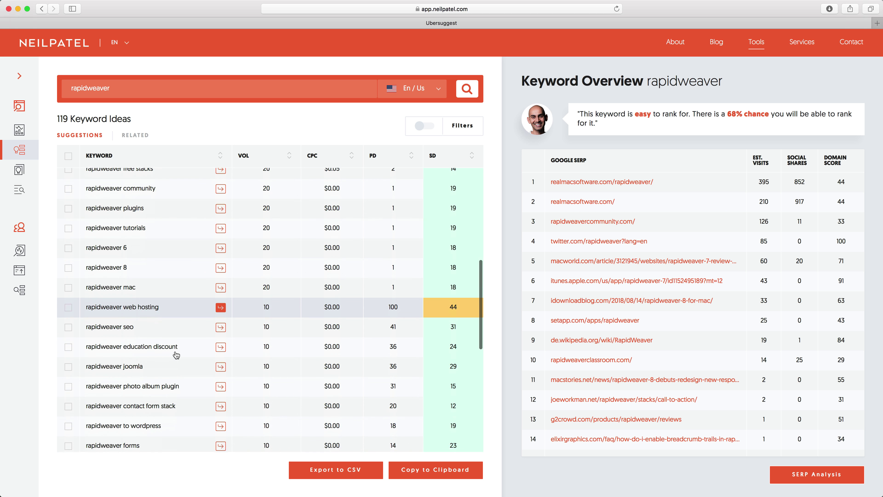
scroll(176, 355, up, 10)
scroll(177, 355, down, 2)
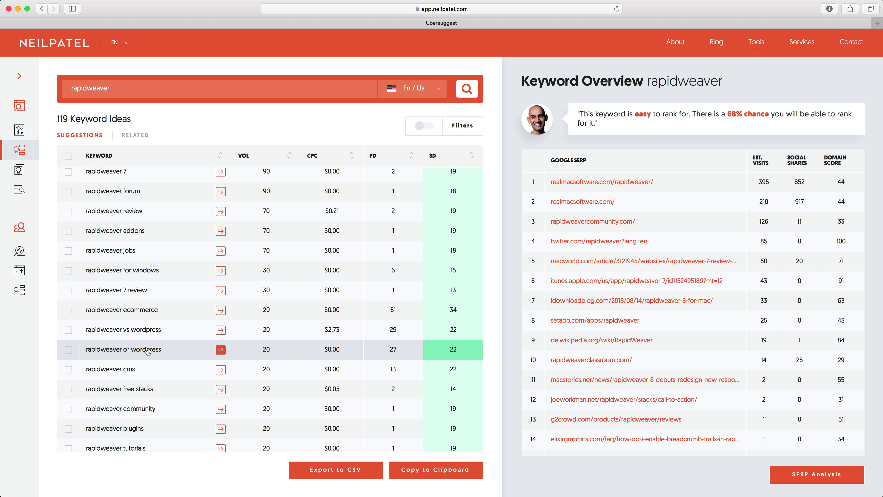
click(158, 330)
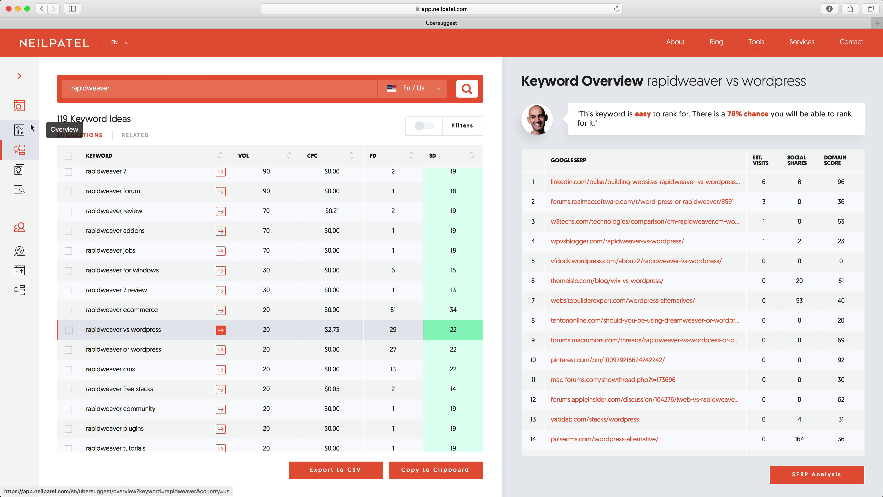
click(19, 131)
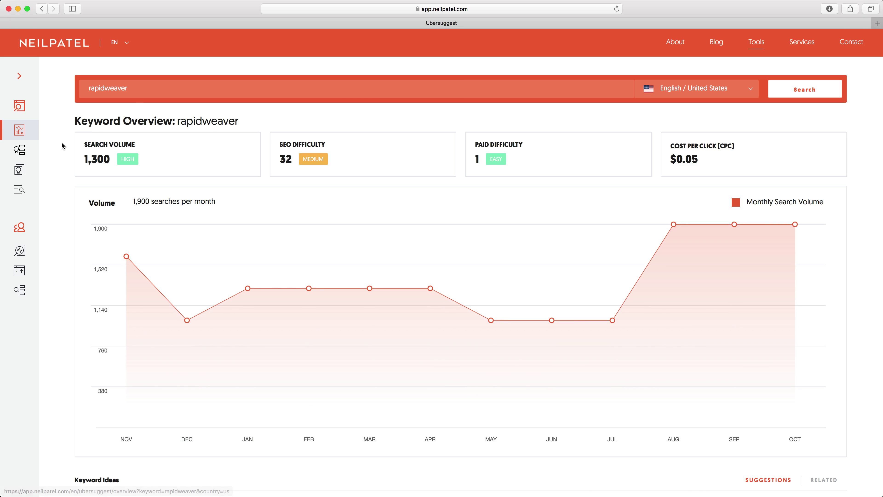